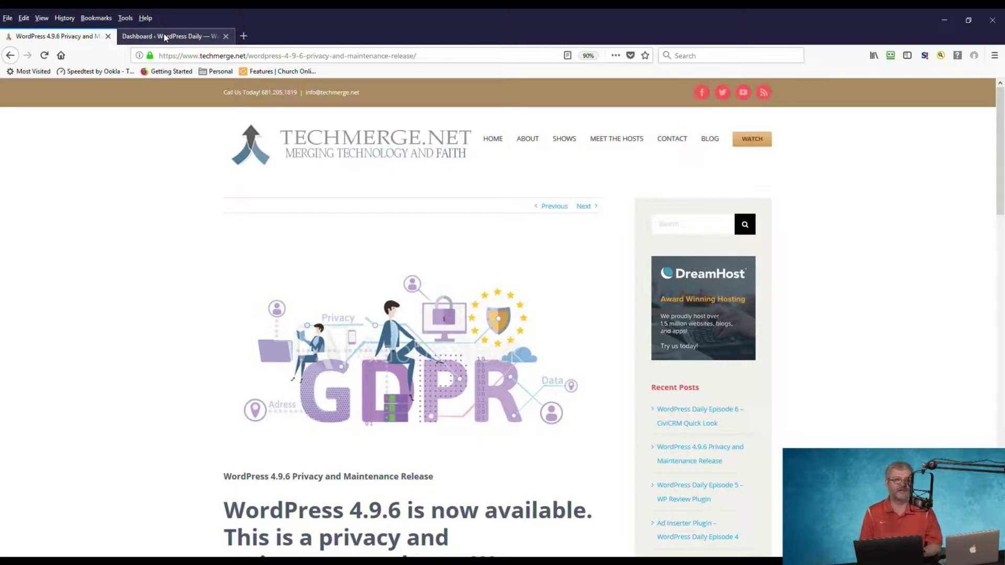
Switch to the WordPress Daily admin site and update its core to WordPress 4.9.6
left_click(199, 38)
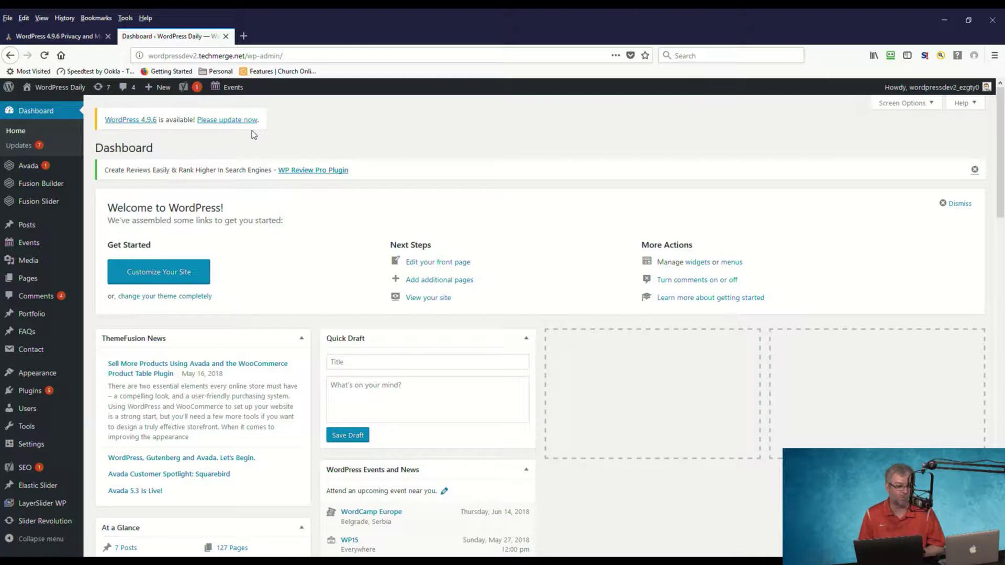
left_click(236, 121)
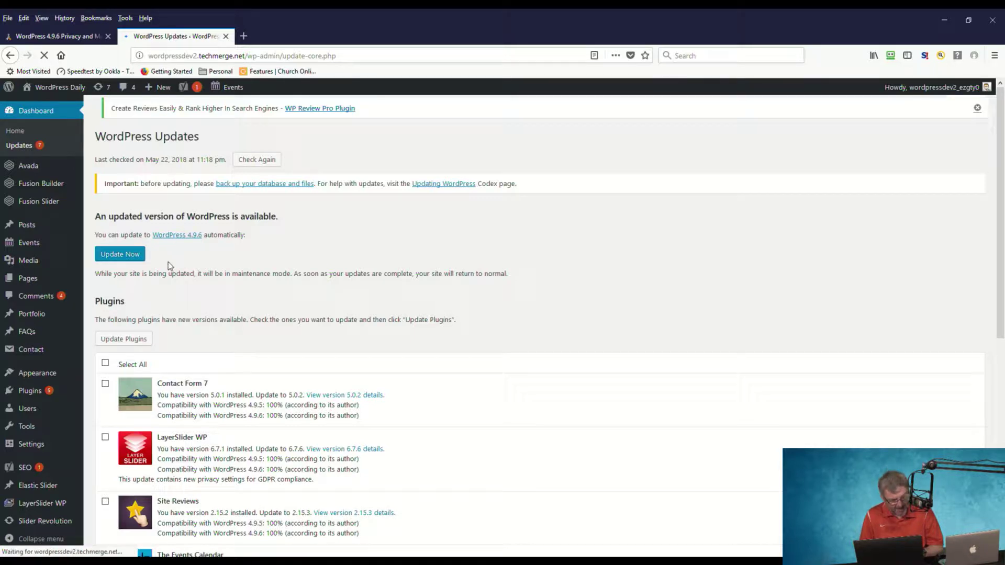
left_click(134, 257)
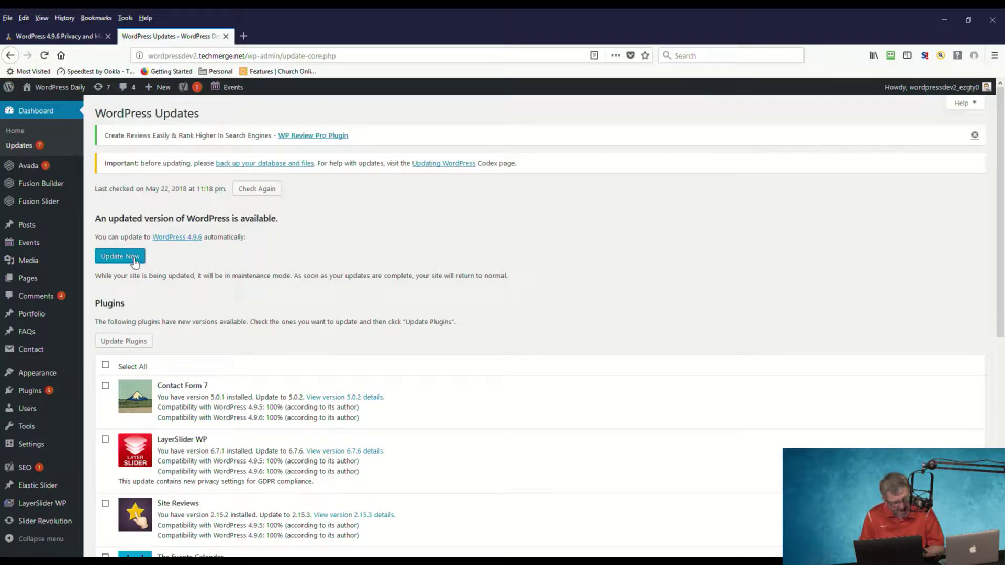
left_click(135, 257)
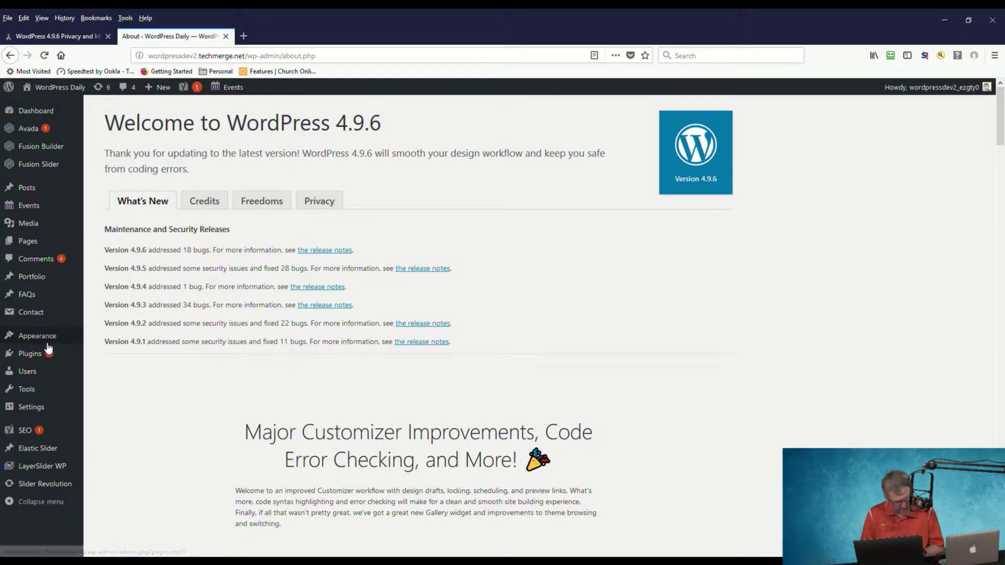
Look through the What's New notes of the WordPress 4.9.6 welcome page and open its Privacy information
mouse_move(48, 348)
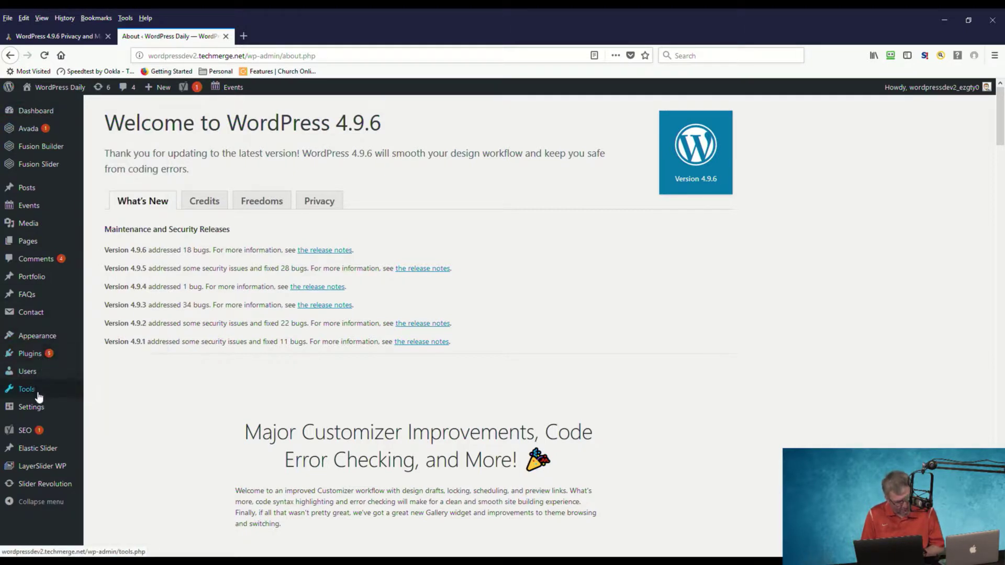
mouse_move(32, 398)
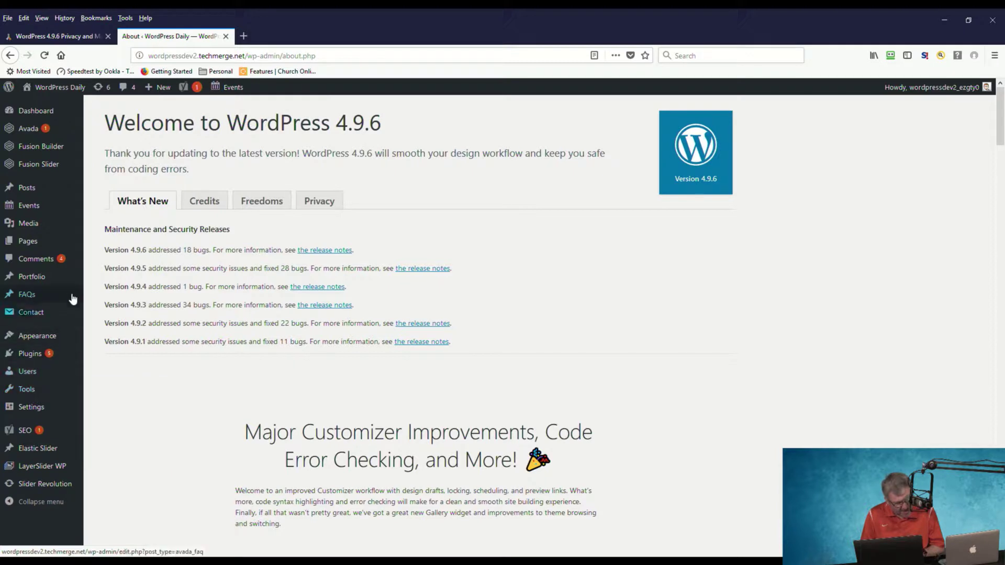
mouse_move(75, 246)
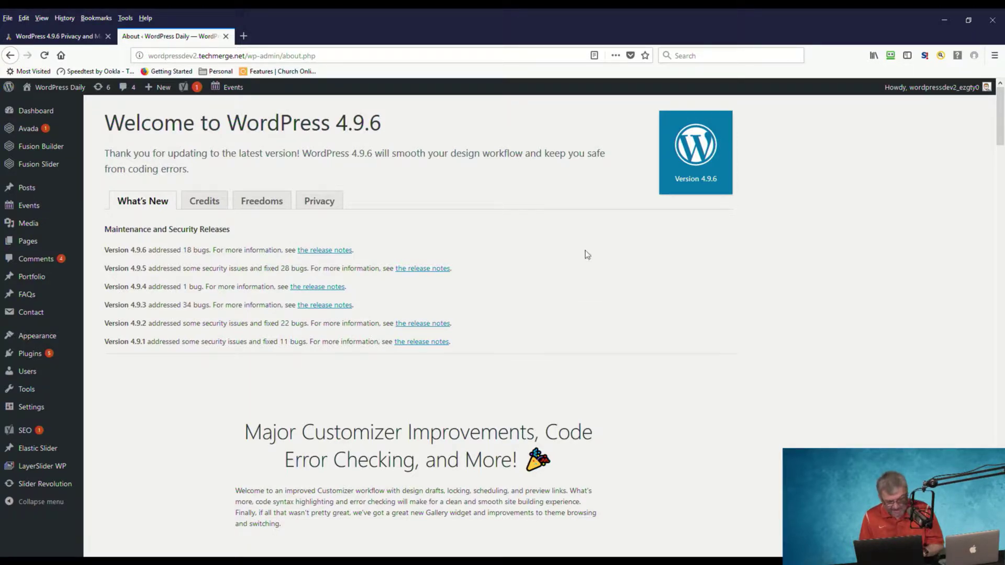
scroll(528, 296, "down", 15)
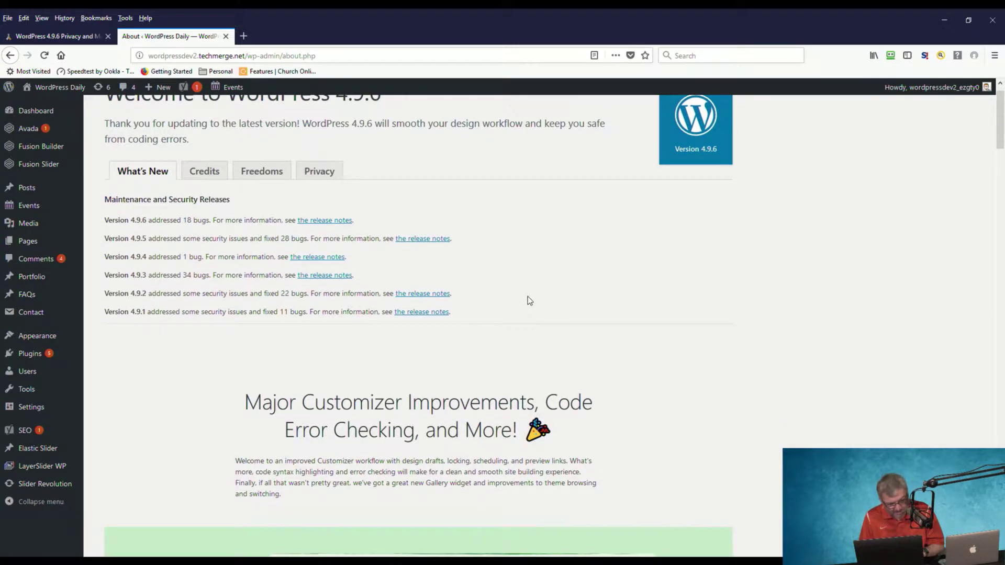
scroll(529, 300, "down", 20)
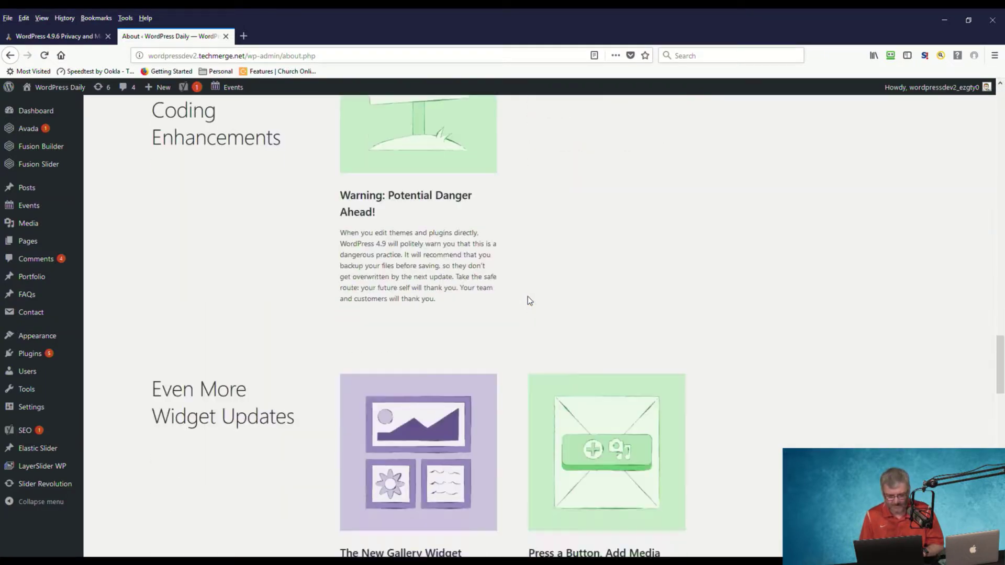
scroll(529, 300, "down", 6)
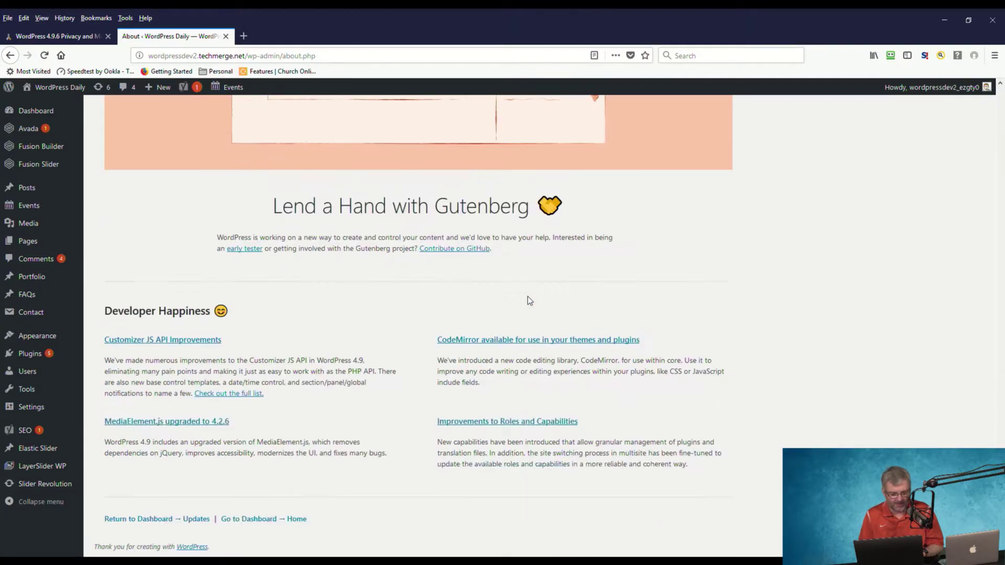
scroll(528, 298, "up", 20)
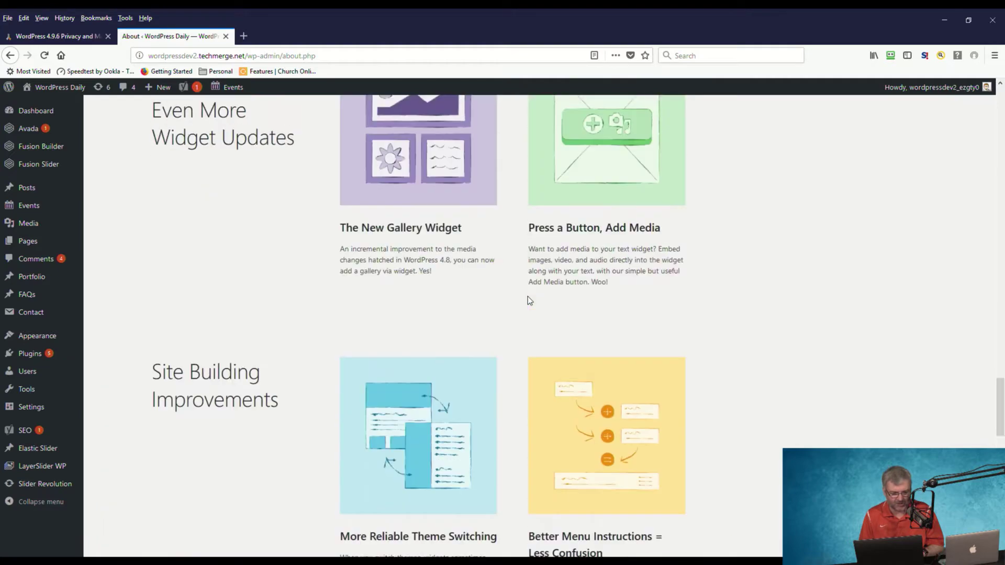
scroll(528, 300, "up", 15)
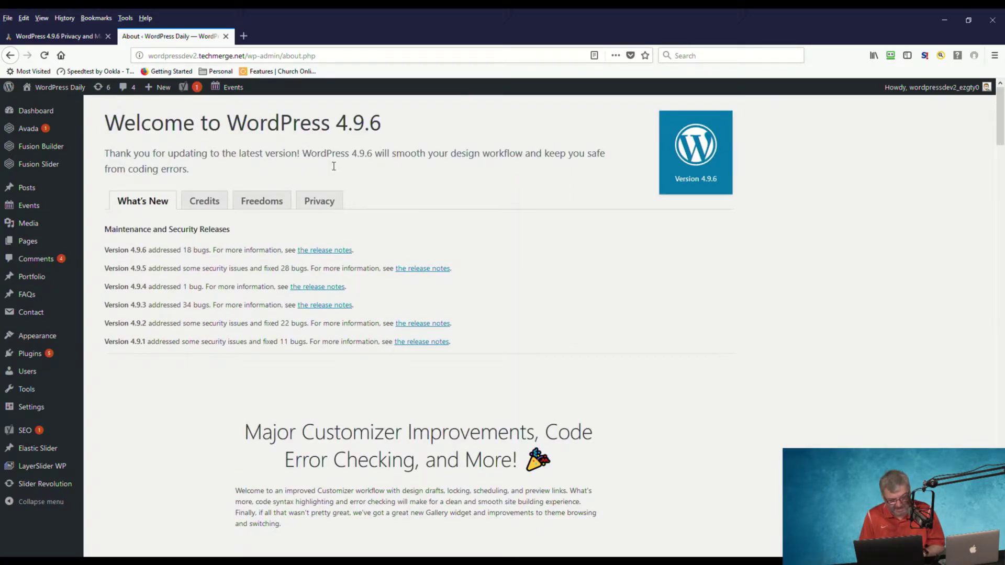
left_click(319, 201)
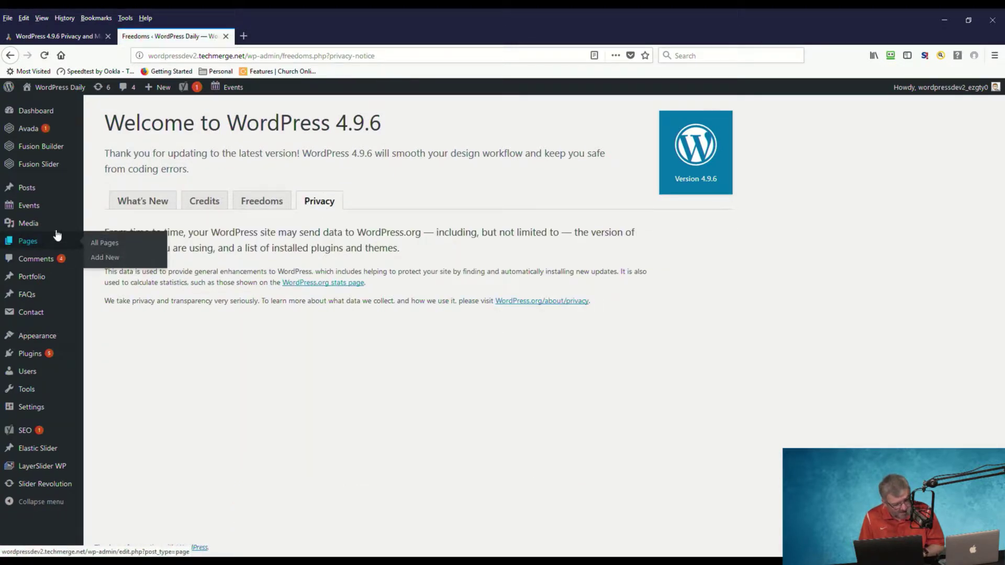
Return to the admin dashboard by way of the site's front page and dismiss the Personal Data and Privacy notice
mouse_move(53, 88)
left_click(44, 105)
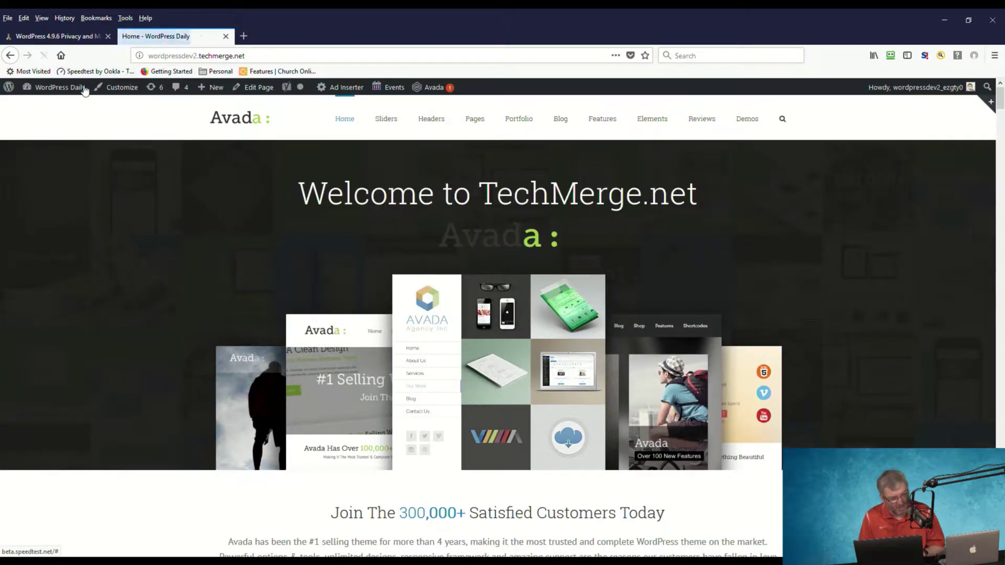
mouse_move(62, 88)
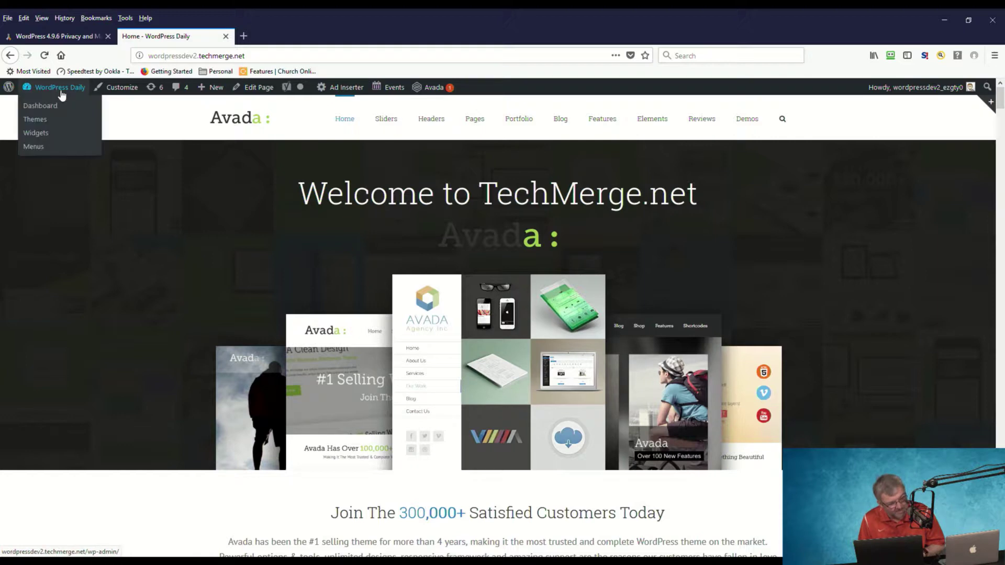
left_click(54, 107)
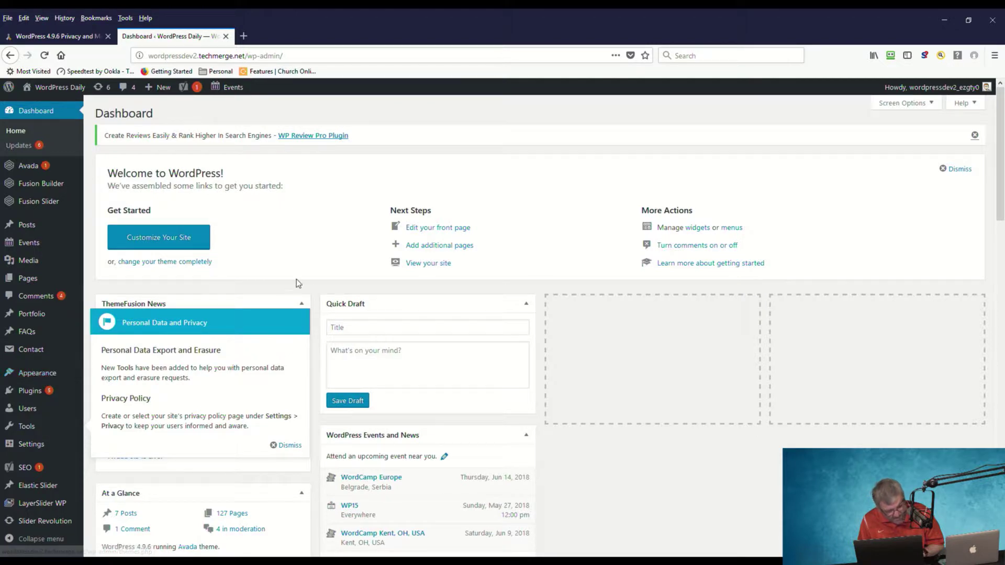
left_click(292, 445)
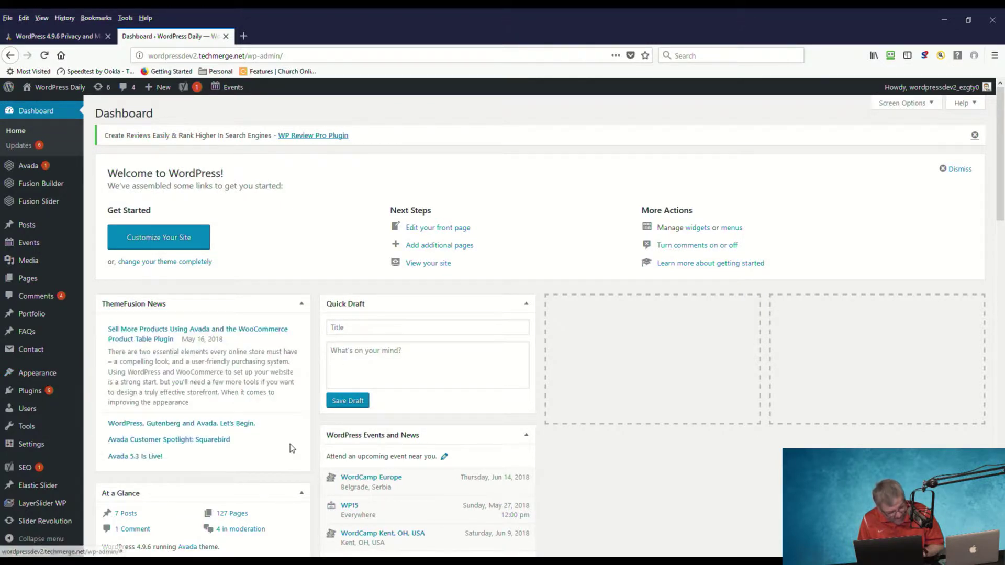
Create a new Privacy Policy page from the site's privacy settings instead of selecting an existing page
mouse_move(43, 449)
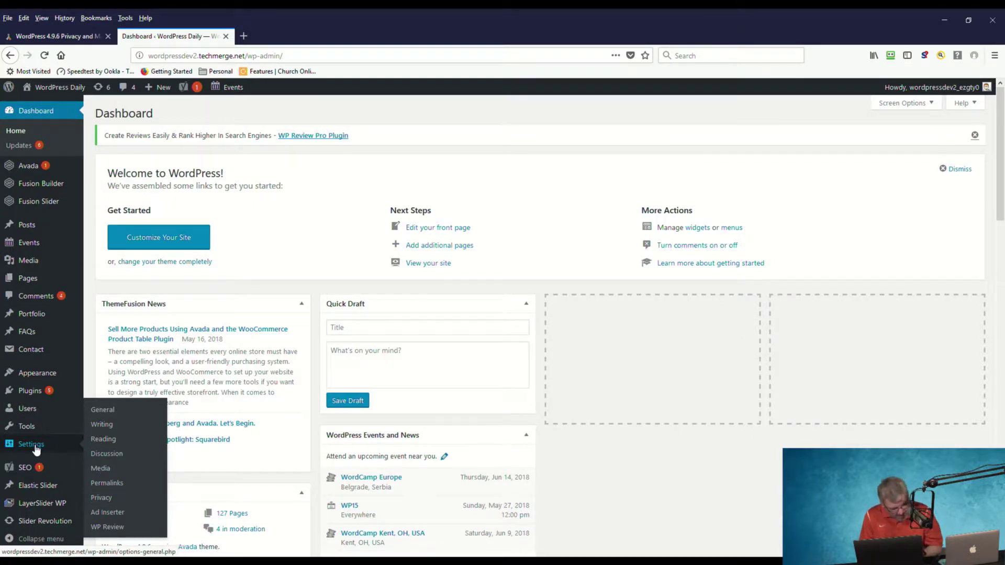
left_click(102, 499)
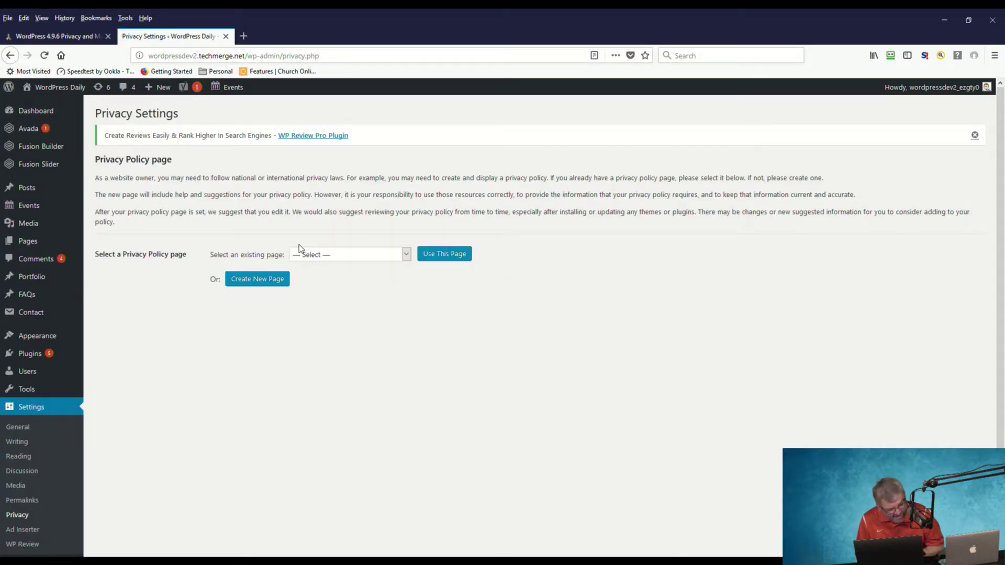
left_click(332, 260)
left_click(327, 183)
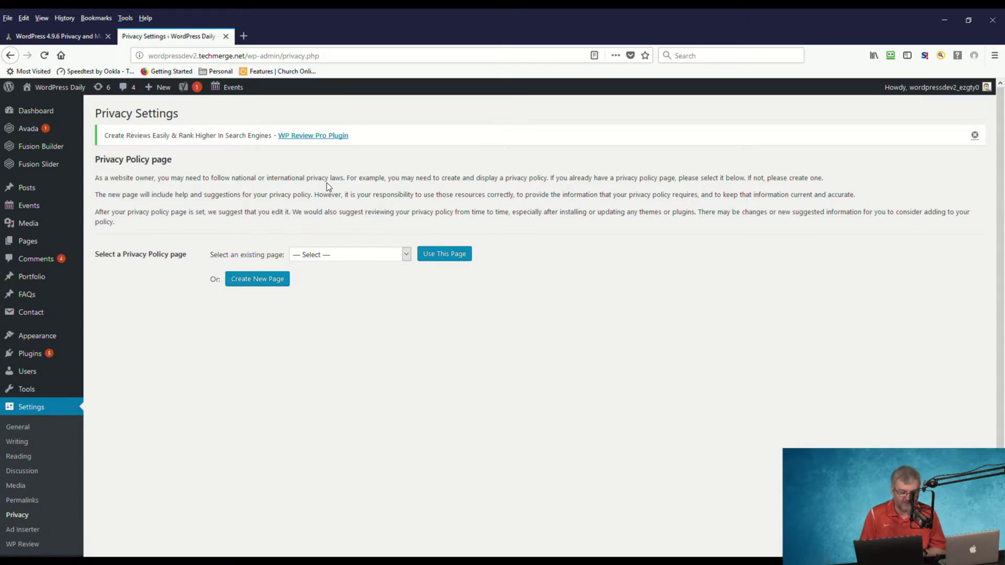
left_click(300, 261)
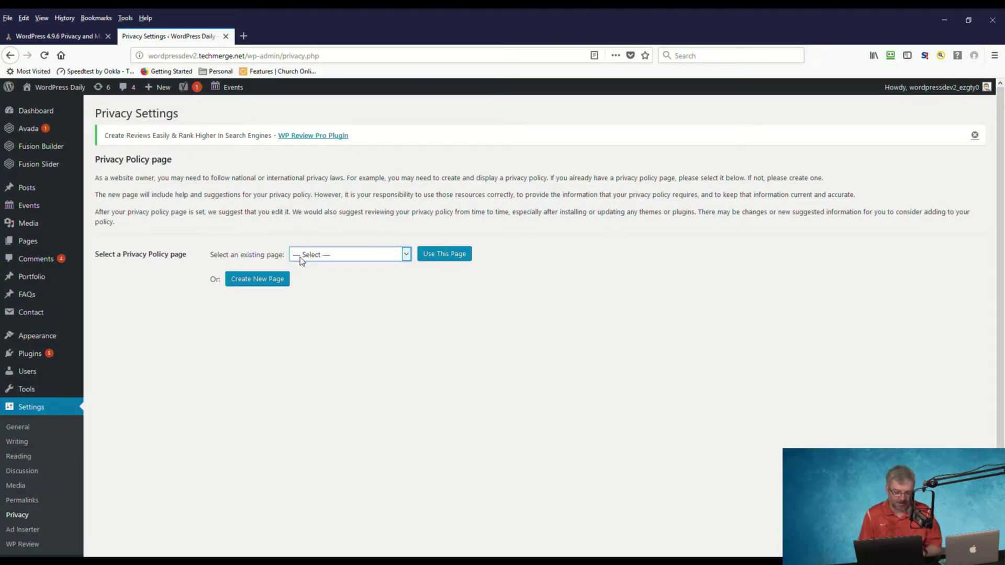
left_click(297, 211)
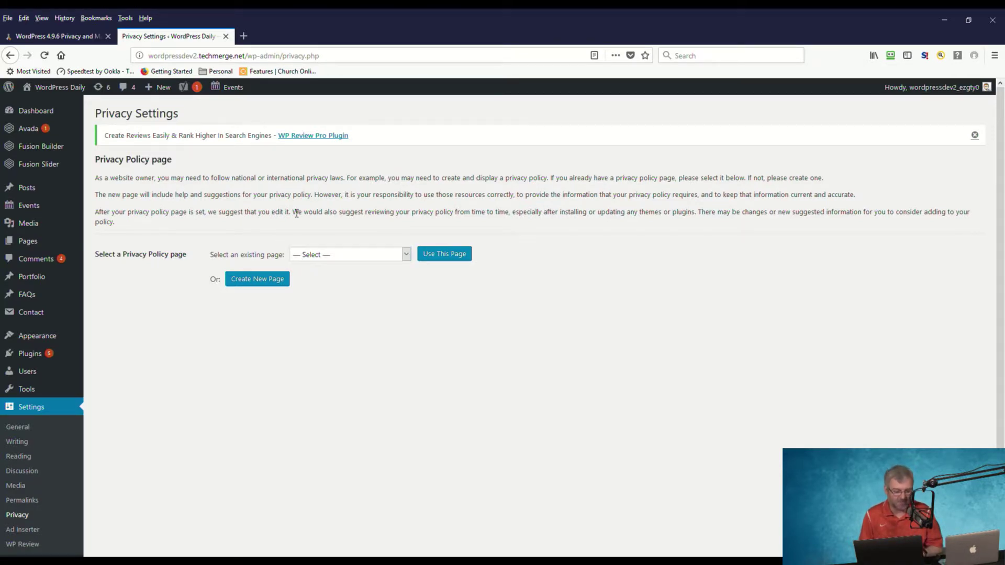
left_click(266, 281)
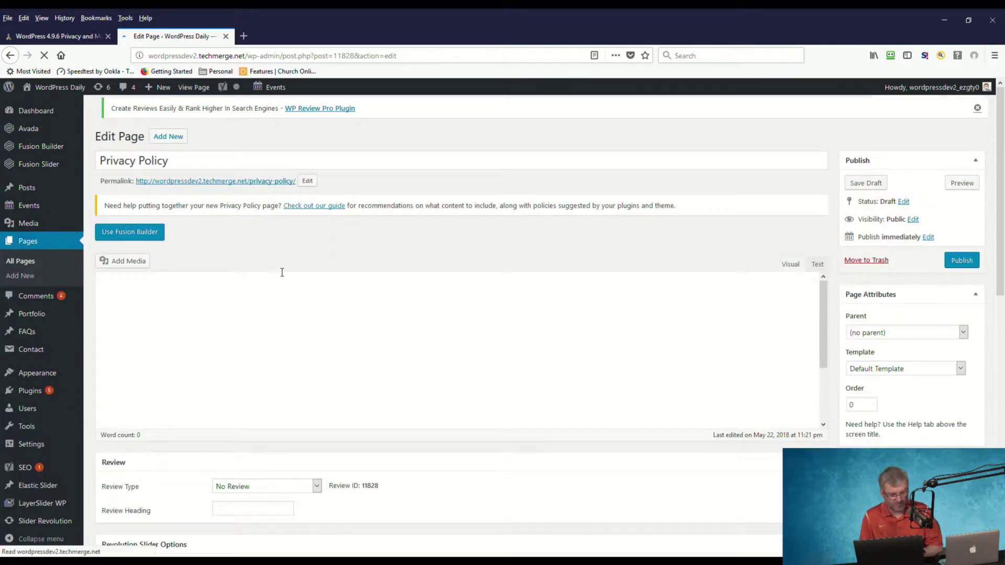
Read through the suggested Privacy Policy text in the page editor, from Who we are to Industry regulatory disclosure requirements
left_click(266, 175)
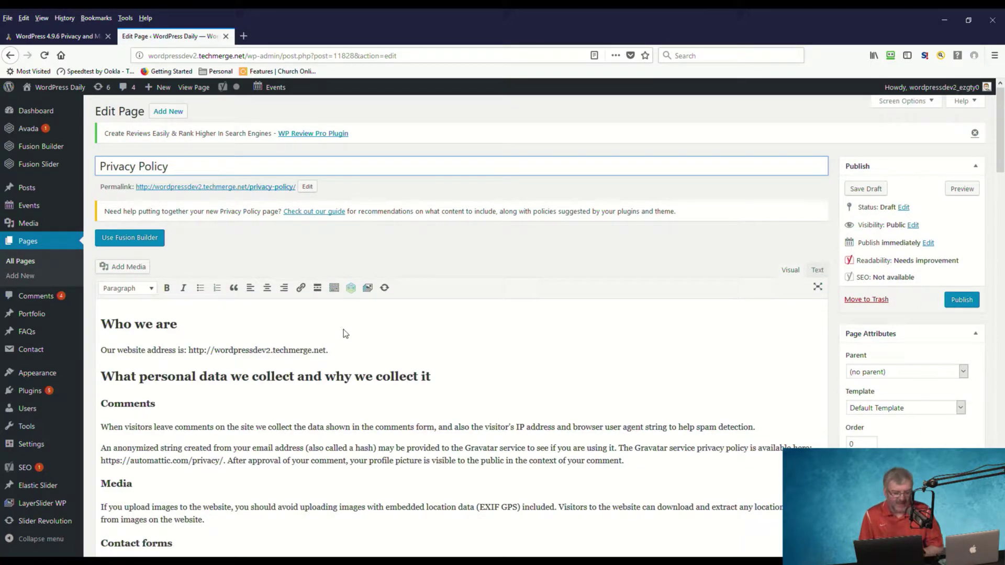
left_click(348, 334)
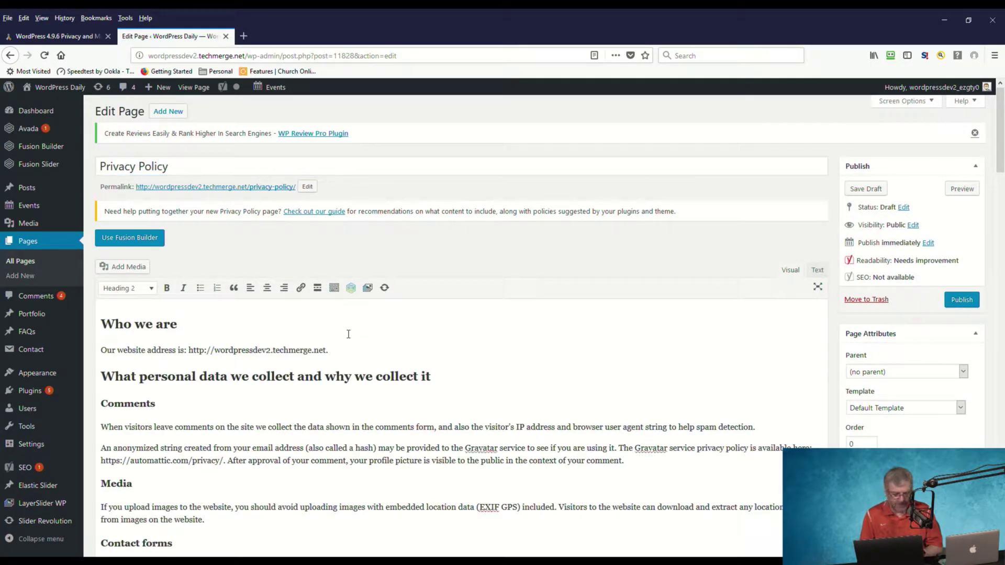
key("Down")
key("Down")
key("Down")
key("Down")
key("Up")
key("Up")
key("Down")
key("Down")
key("Down")
key("Down")
key("Down")
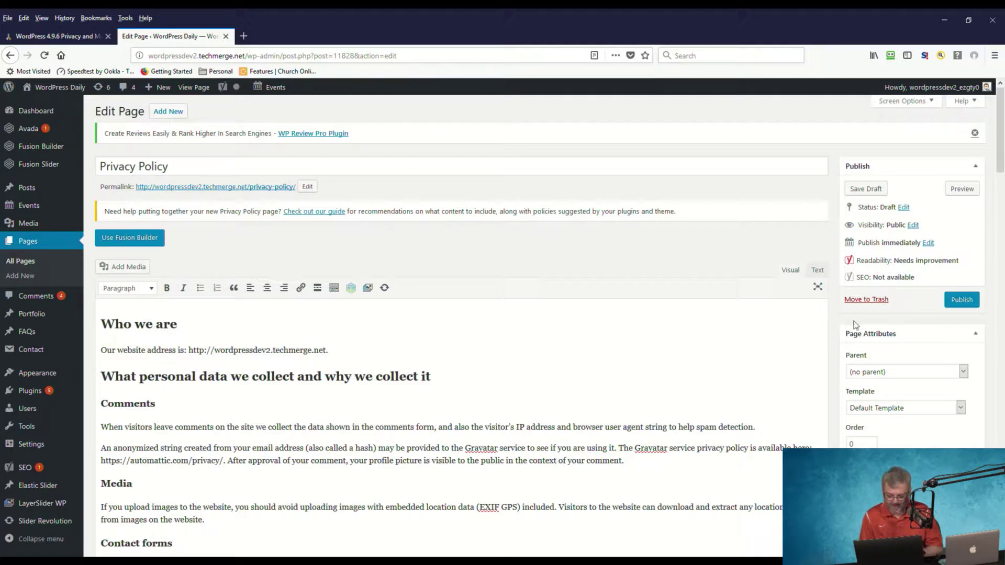
key("Up")
key("Up")
key("Up")
key("Up")
key("Up")
key("Down")
key("Down")
key("Down")
key("Down")
key("Down")
key("Down")
key("Down")
key("Down")
key("Down")
key("Down")
key("Down")
key("Down")
key("Down")
key("Down")
key("Down")
key("Down")
key("Down")
key("Down")
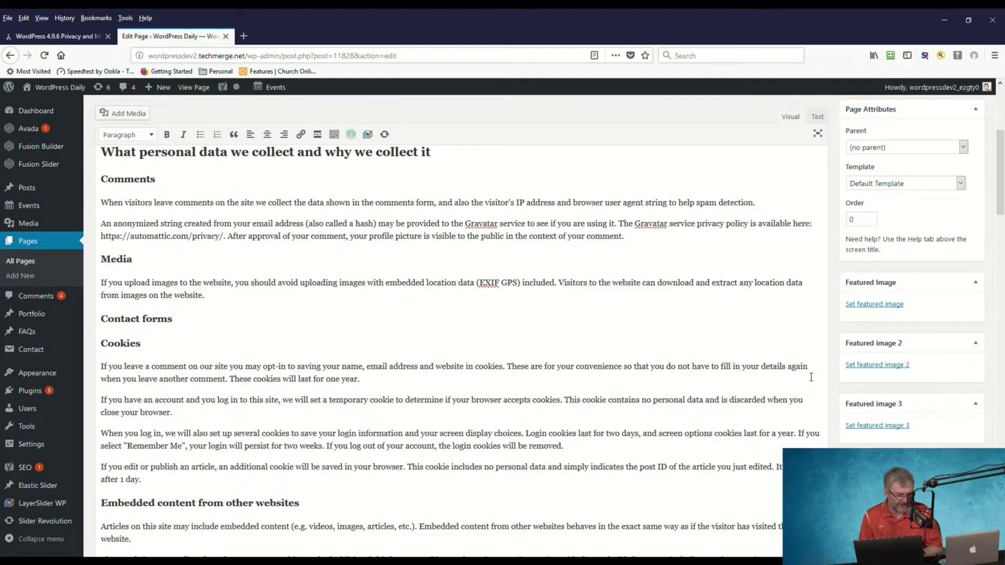
key("Down")
key("Down")
key("Down")
key("Down")
key("Down")
key("Down")
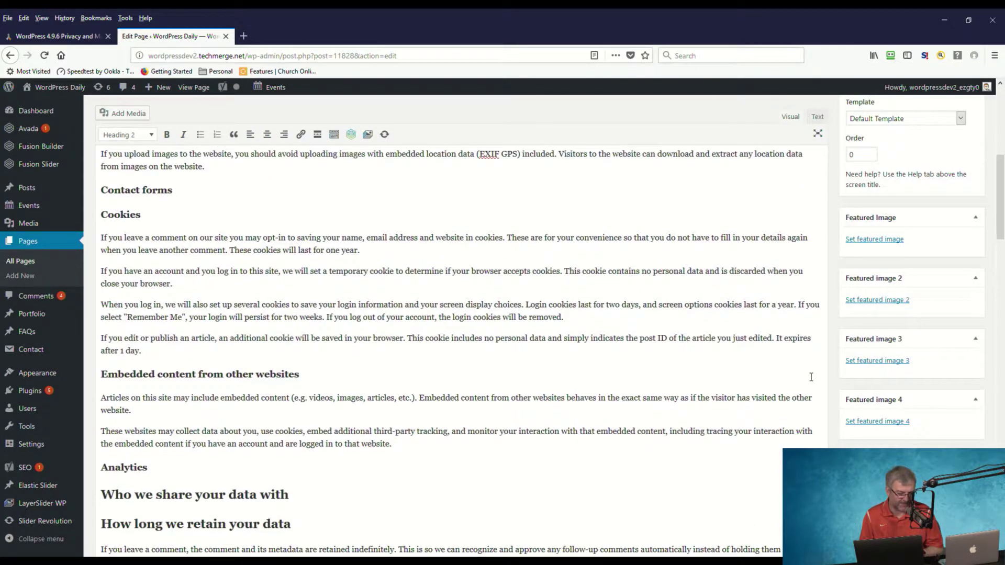
key("Down")
key("Down")
key("Down")
key("Down")
key("Down")
key("Down")
key("Down")
key("Down")
key("Down")
key("Down")
key("Down")
key("Down")
key("Down")
key("Down")
key("Down")
key("Down")
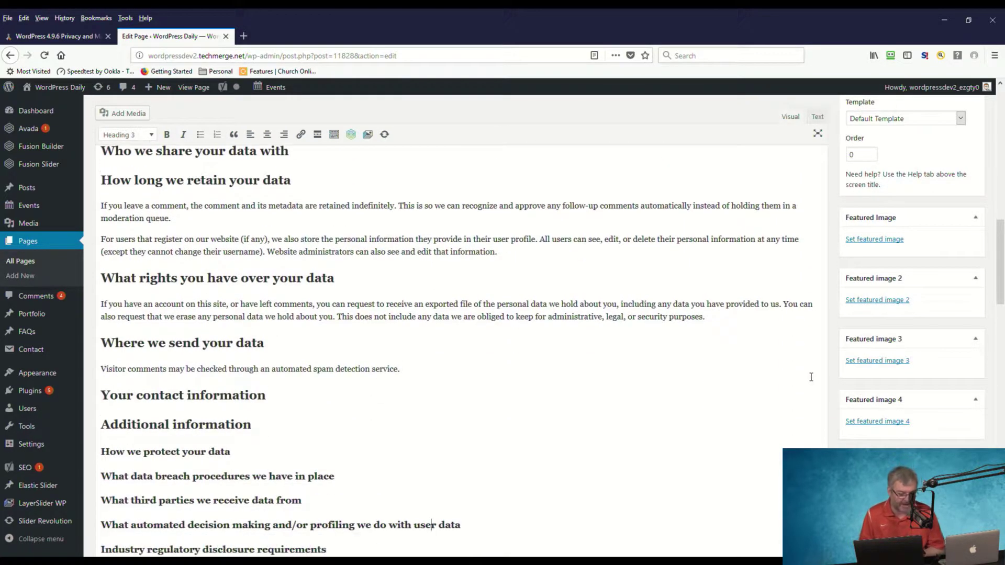
key("Down")
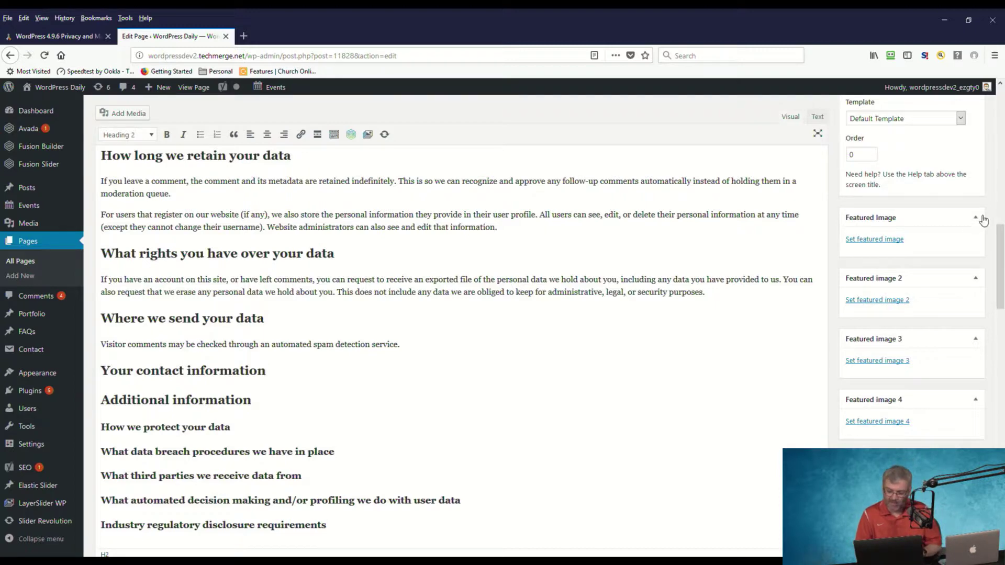
Publish the Privacy Policy page with its suggested text
left_click_drag(1000, 245, 1001, 114)
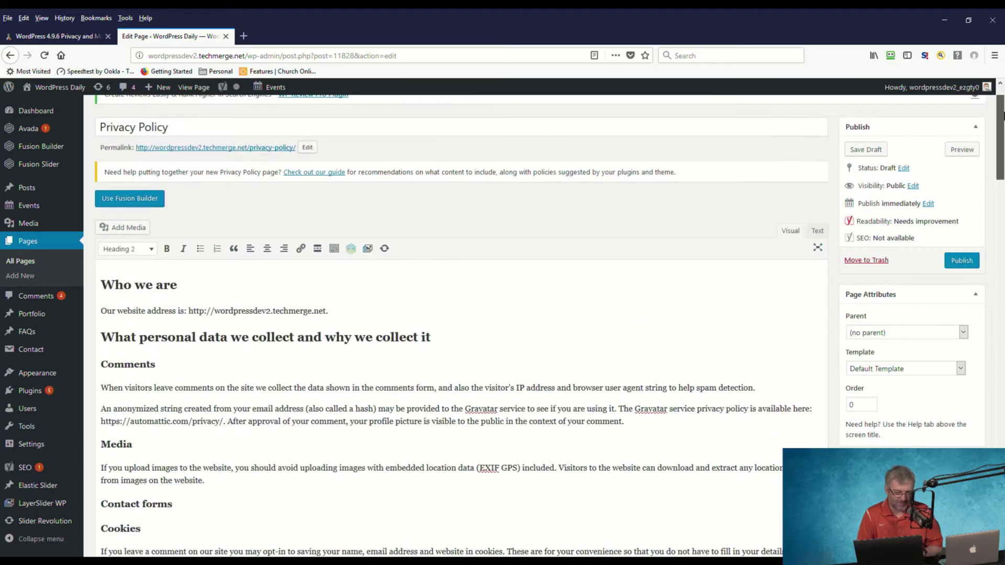
left_click(963, 260)
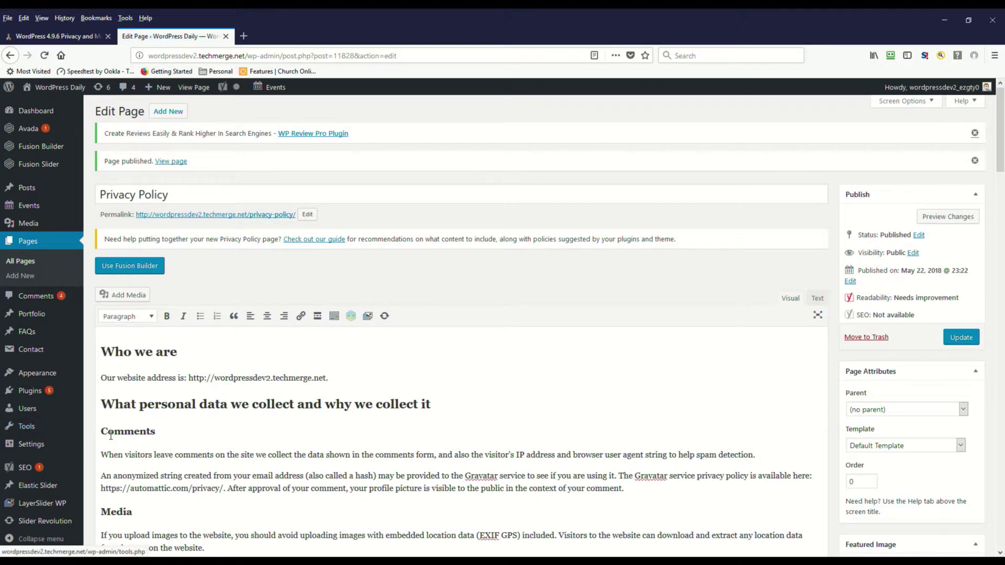
scroll(110, 435, "down", 2)
scroll(111, 436, "down", 2)
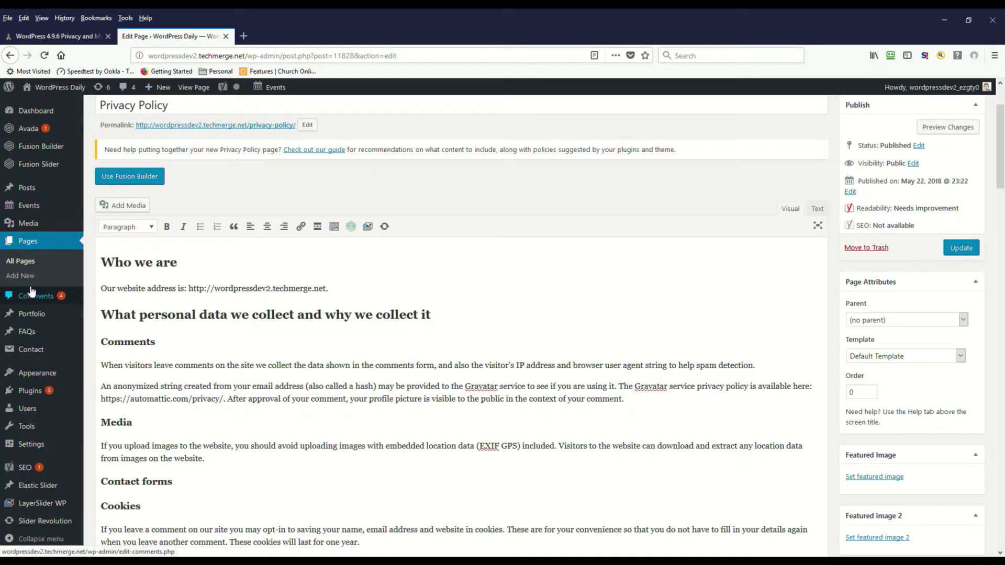
mouse_move(44, 206)
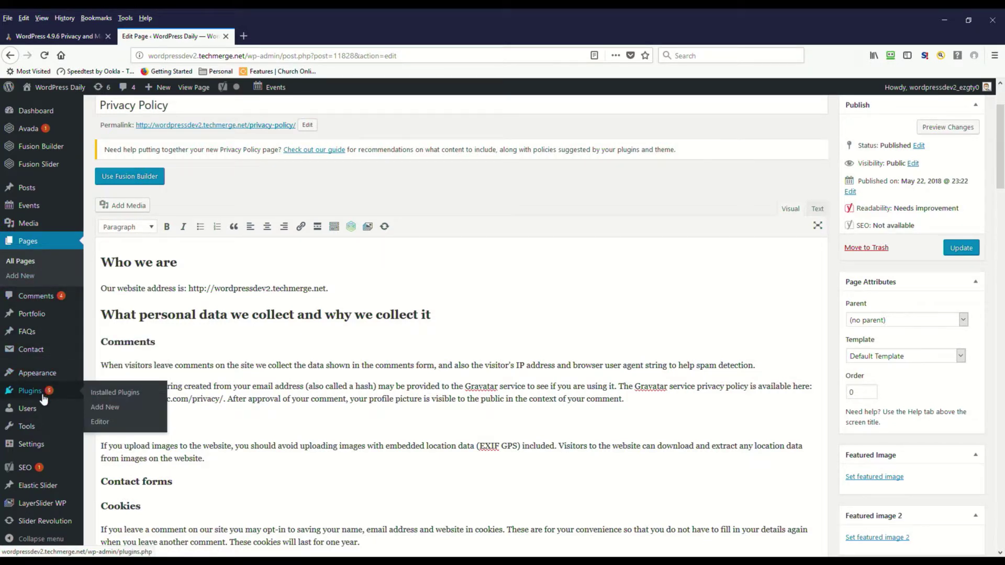
mouse_move(40, 445)
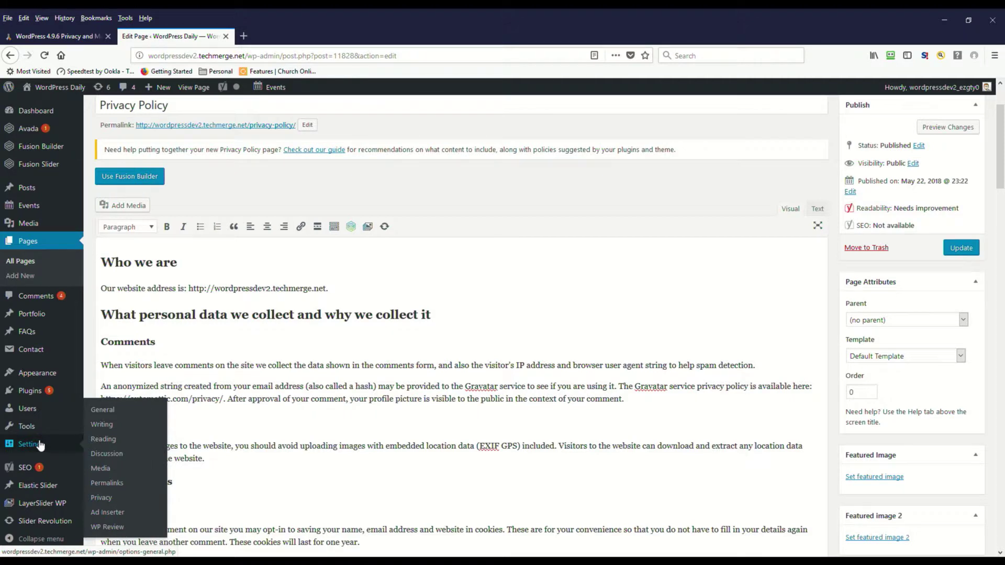
Assign the existing Privacy Policy page as the site's privacy policy page in the privacy settings
left_click(111, 500)
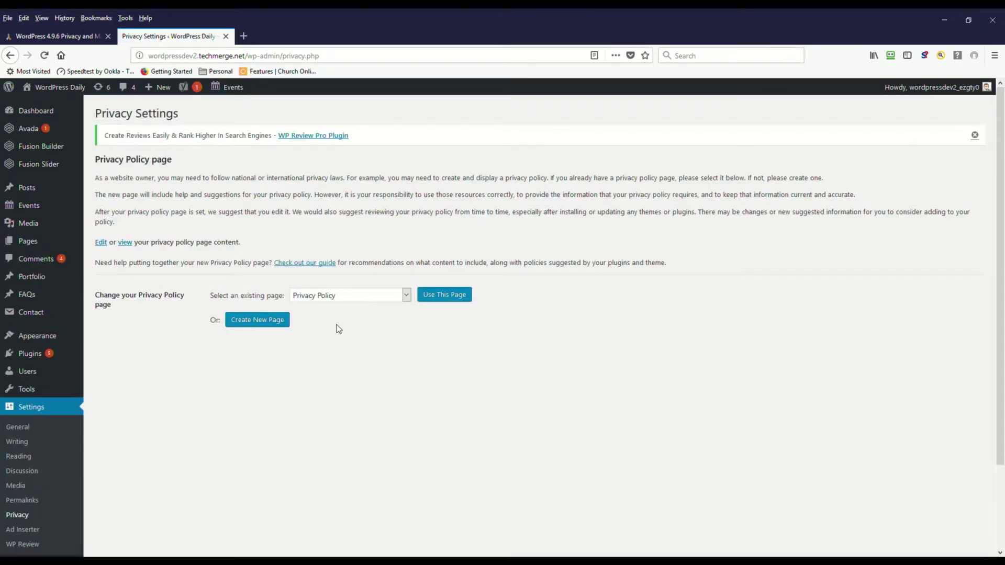
left_click(463, 298)
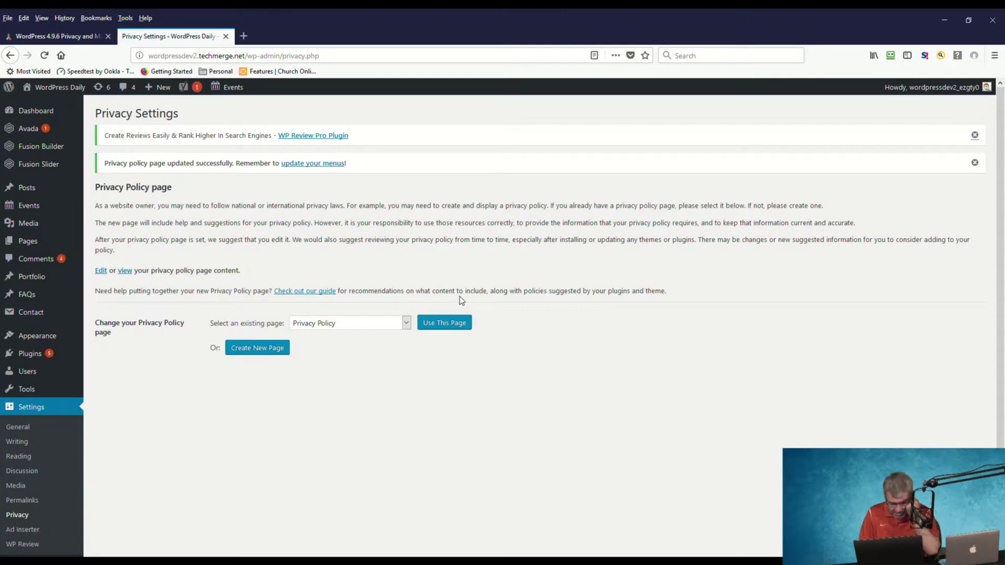
View the site's menus in the Customizer from the update-your-menus reminder, and return to the privacy settings
left_click(330, 166)
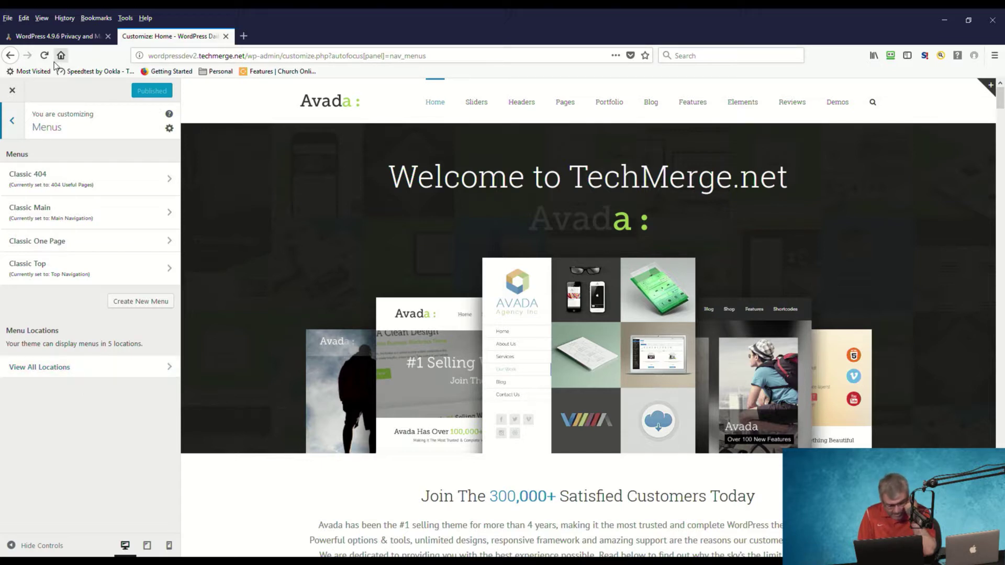
left_click(14, 91)
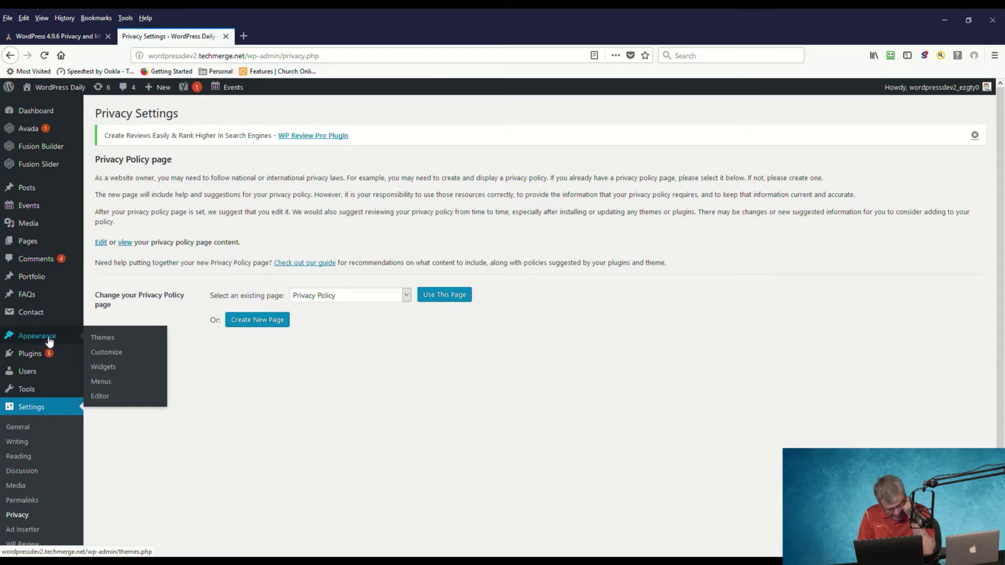
left_click(27, 517)
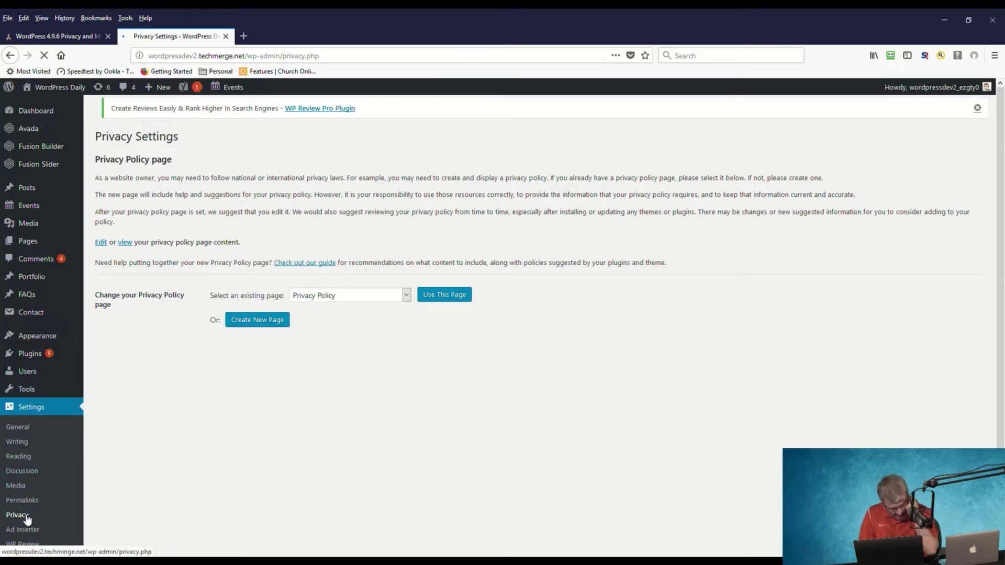
Examine the request forms of the Export Personal Data and Erase Personal Data tools without submitting a request
mouse_move(35, 373)
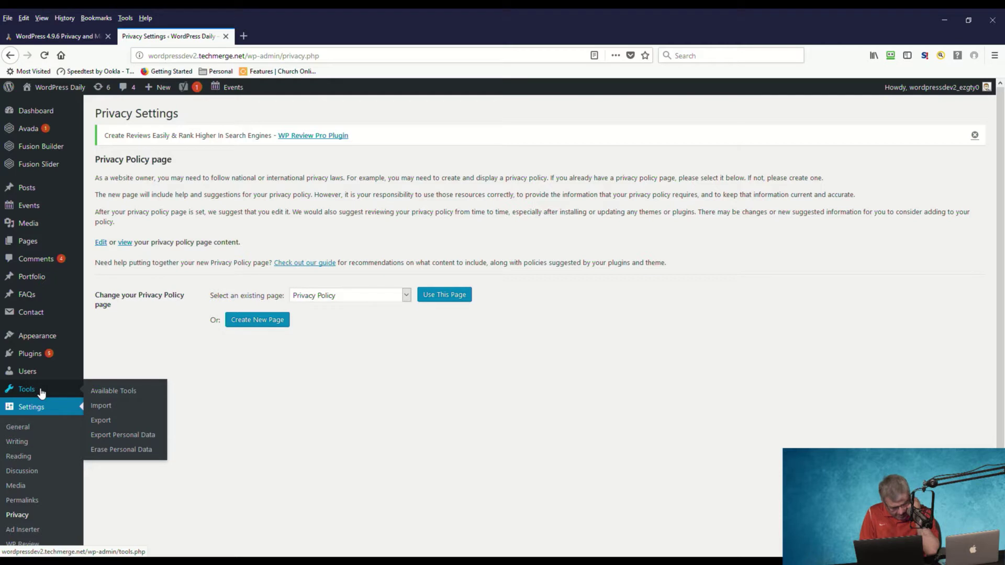
left_click(129, 437)
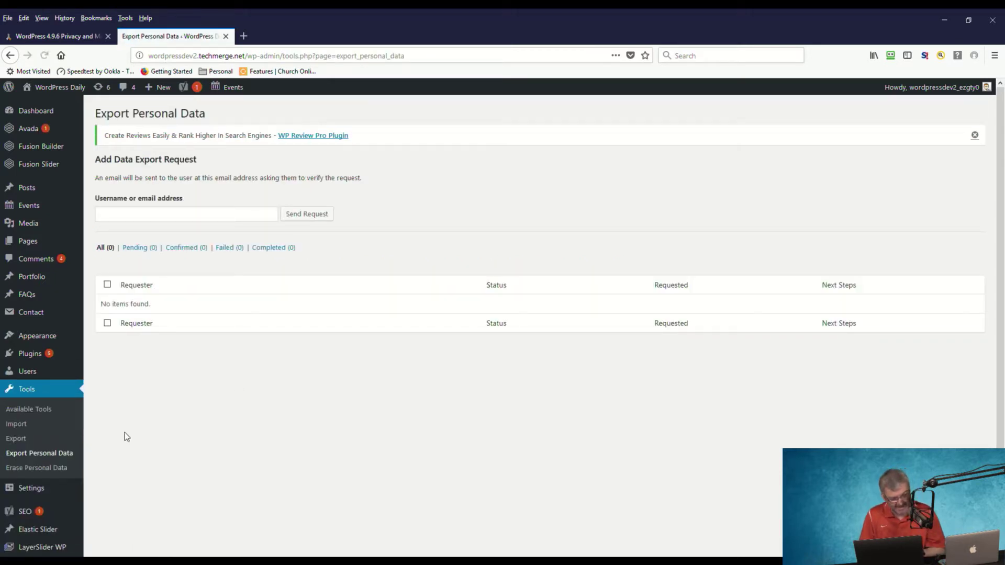
left_click(265, 207)
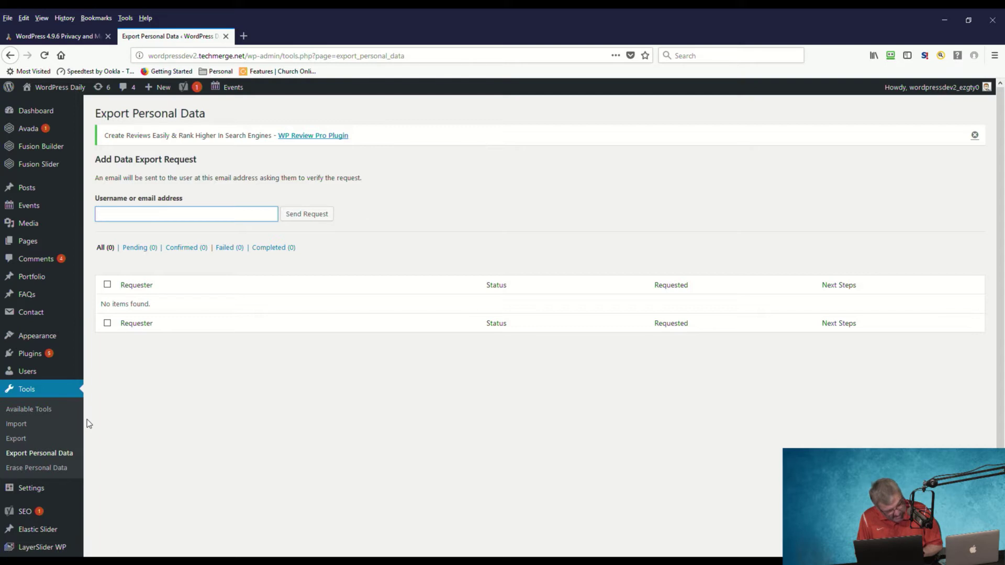
left_click(65, 470)
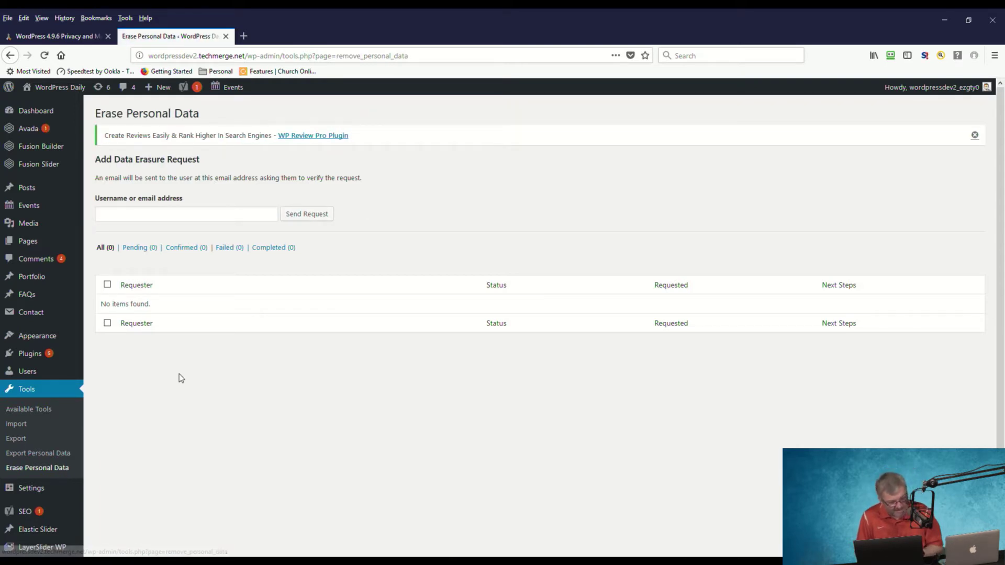
left_click(207, 219)
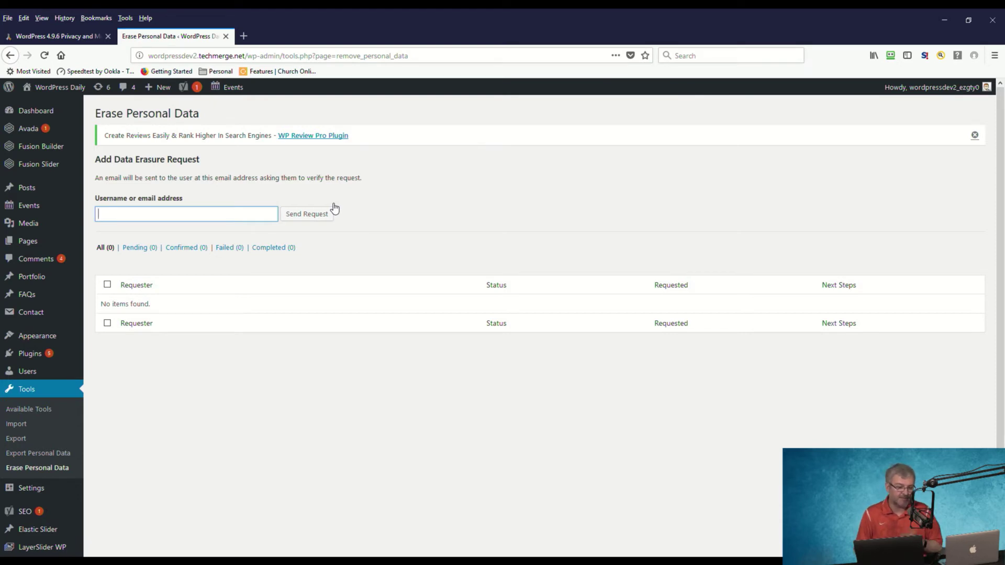
Switch between the Erase Personal Data page and the WordPress 4.9.6 Privacy and Maintenance Release article, ending on the article
left_click(96, 37)
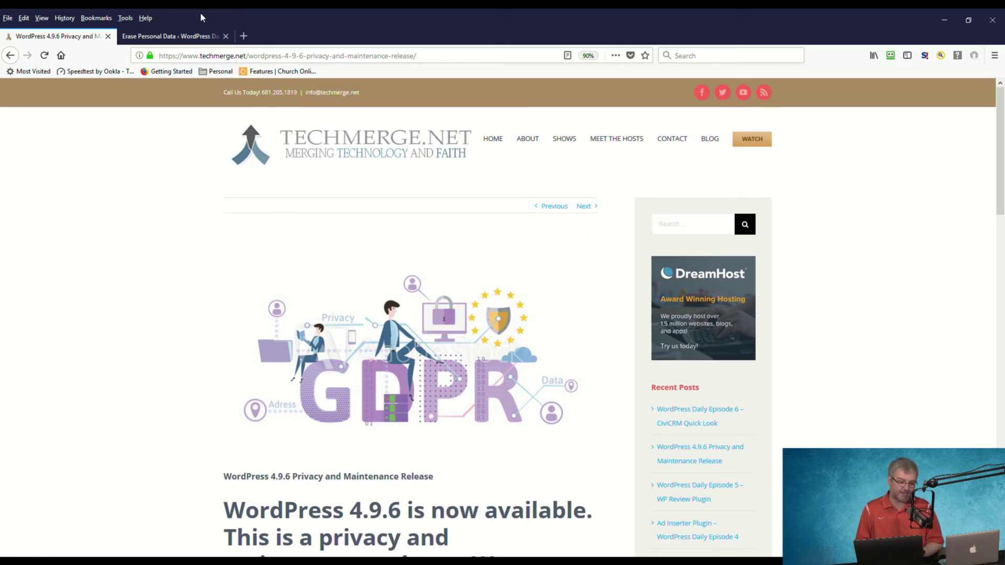
left_click(193, 36)
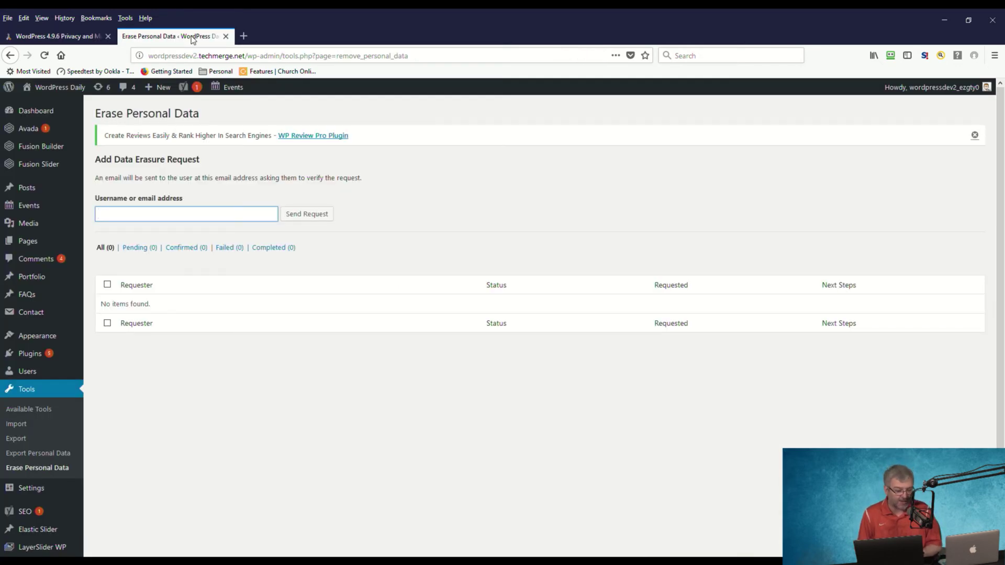
left_click(68, 36)
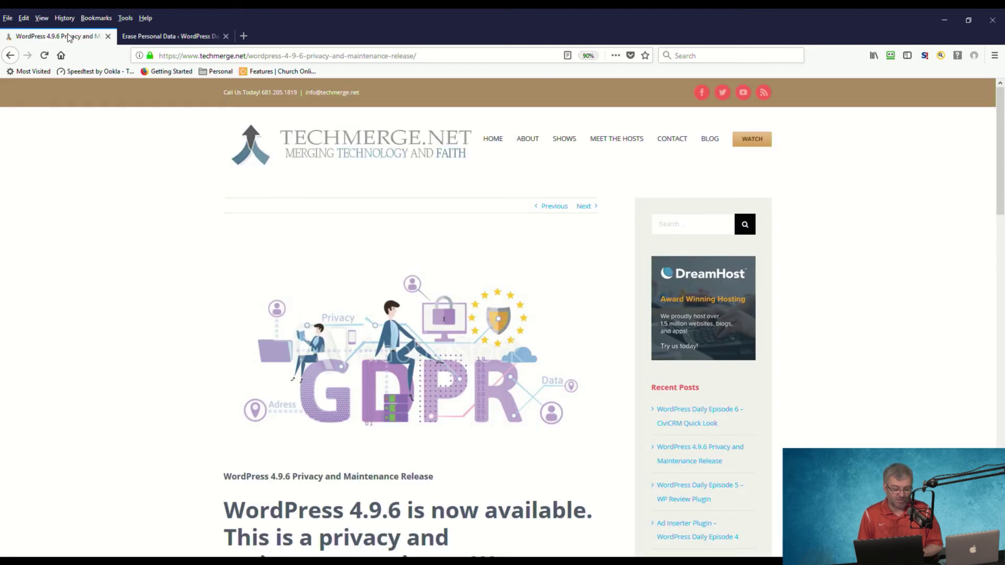